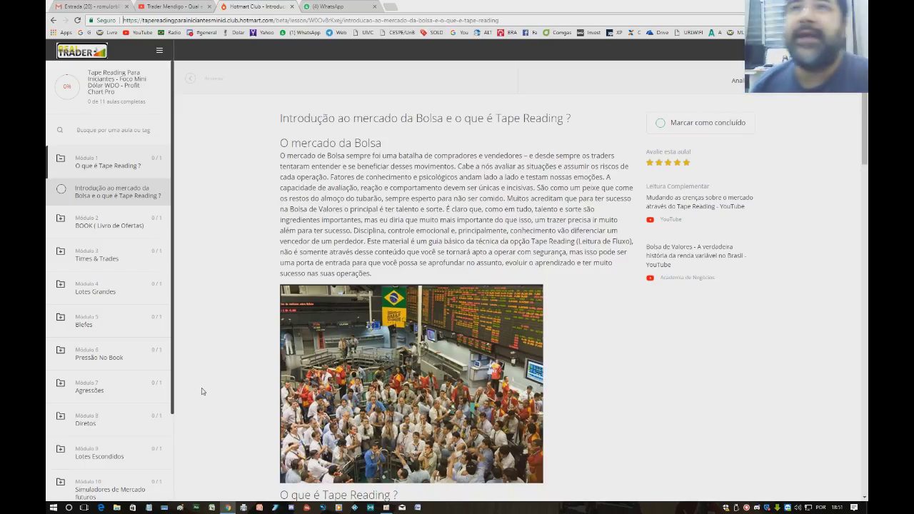
- Switch to the Trader Mendigo YouTube video and read the viewer comments that recommend Tape Reading courses
click(155, 13)
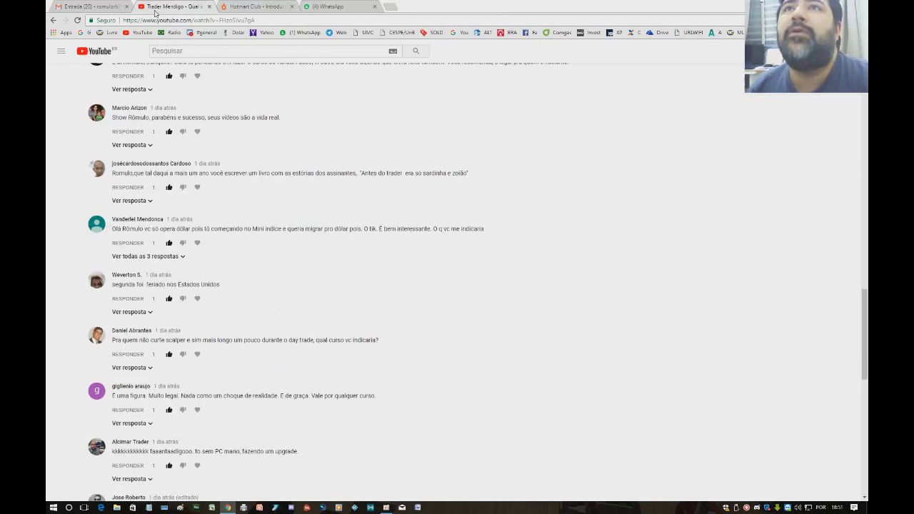
scroll(309, 393, down, 3)
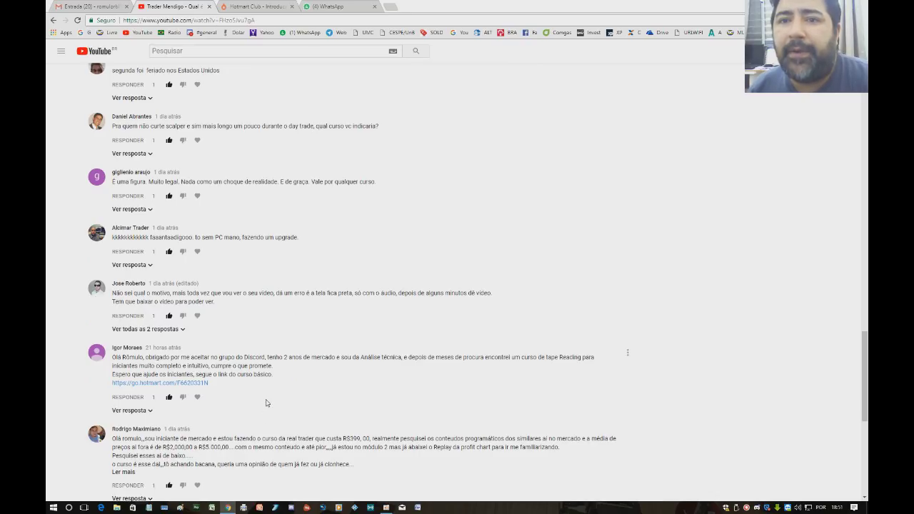
scroll(266, 402, down, 2)
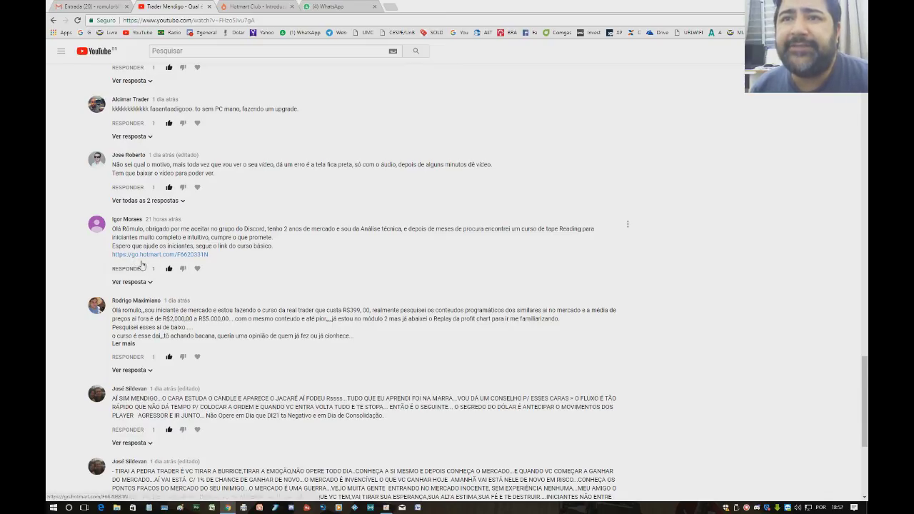
- Return to the Hotmart Club lesson on Tape Reading and open its quiz "Testando seu conhecimento atual"
click(257, 6)
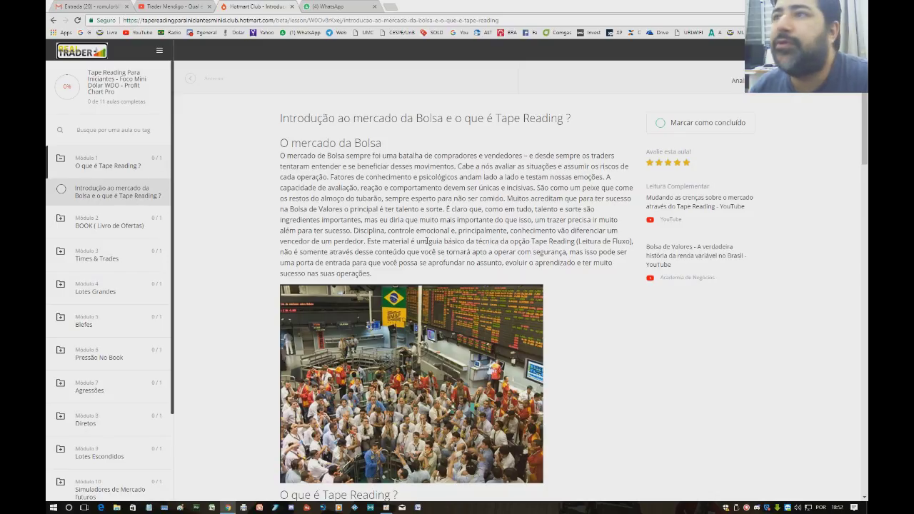
scroll(426, 240, down, 1)
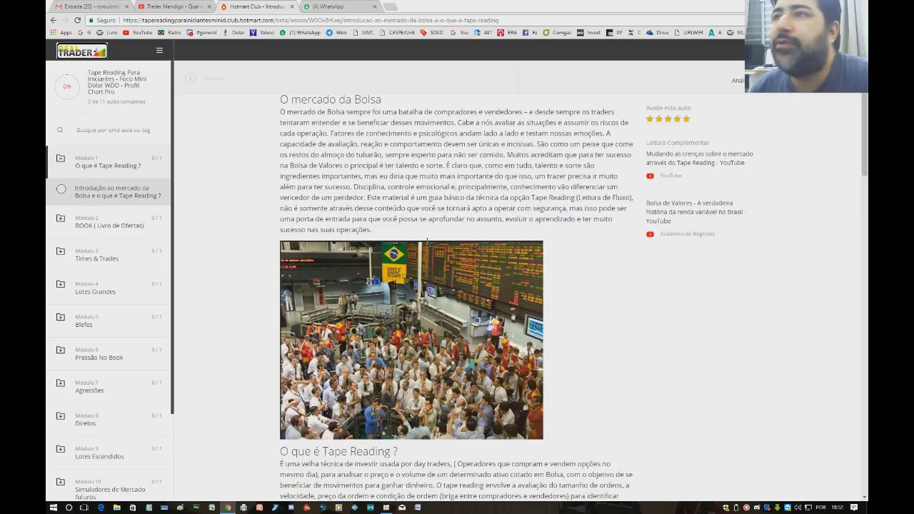
scroll(426, 240, down, 15)
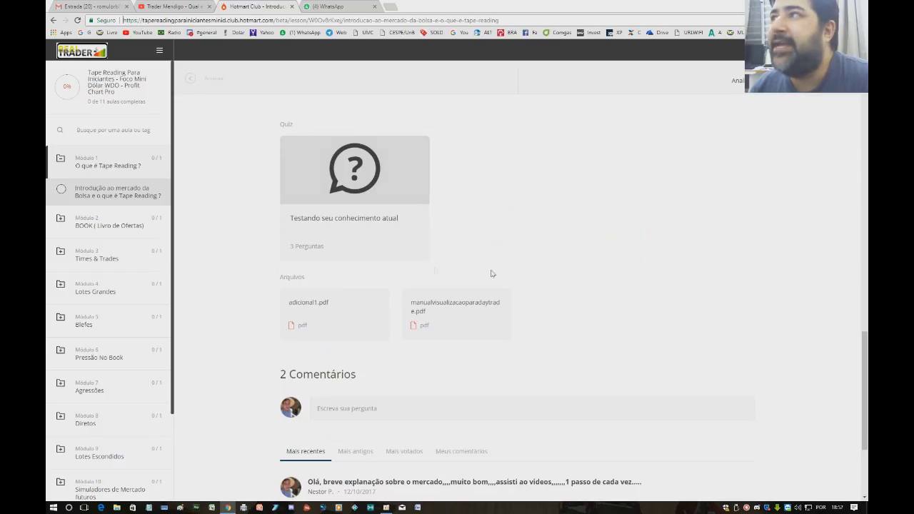
click(374, 198)
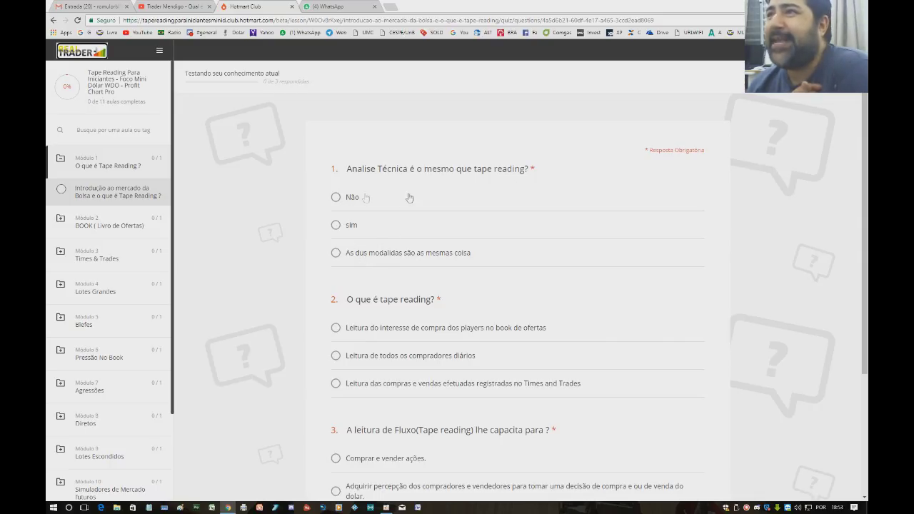
- Answer quiz question 1 with "Não" and question 2 with "Leitura das compras e vendas efetuadas registradas no Times and Trades"
click(335, 202)
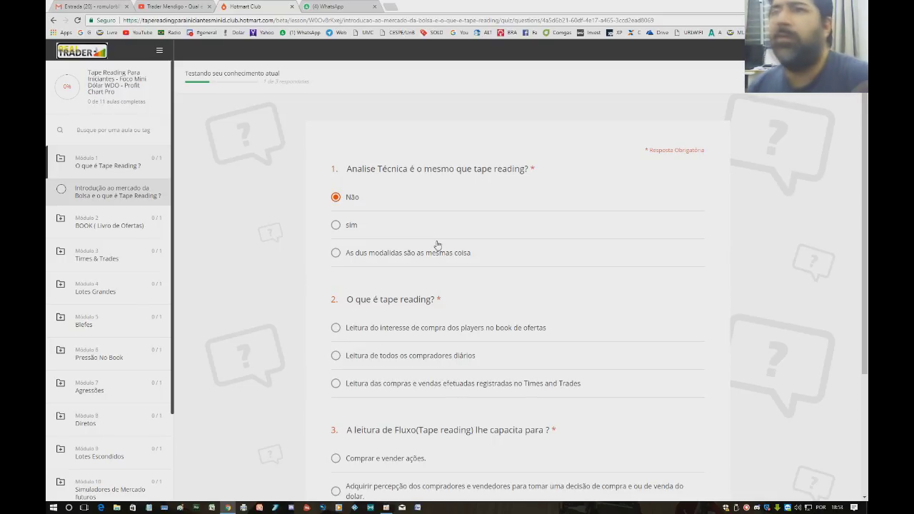
scroll(436, 267, down, 1)
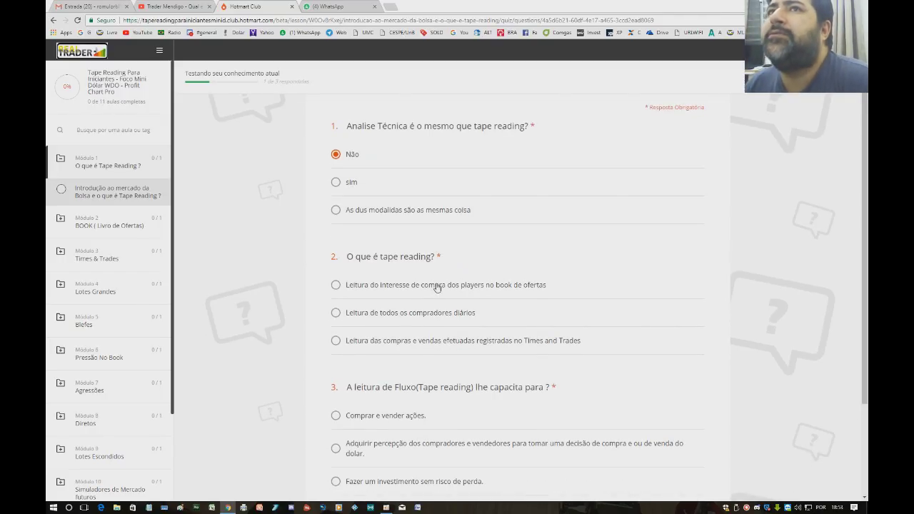
scroll(434, 284, down, 1)
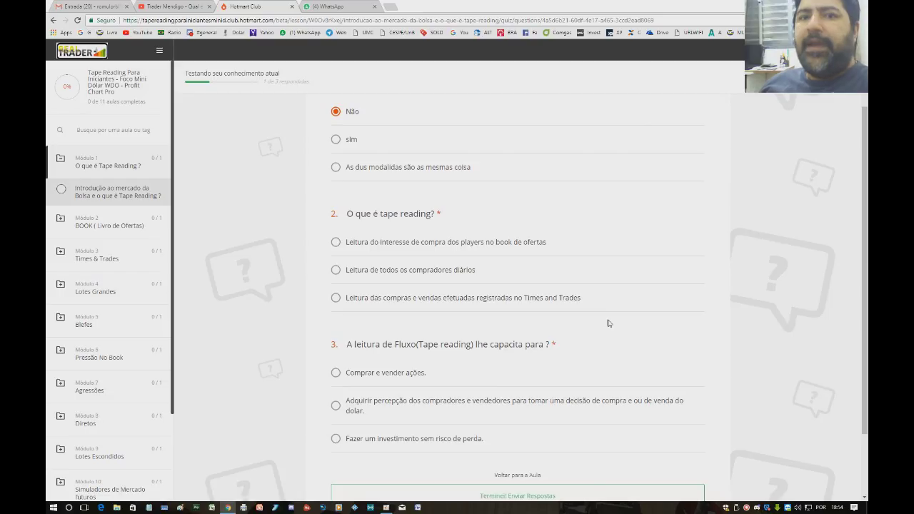
click(335, 298)
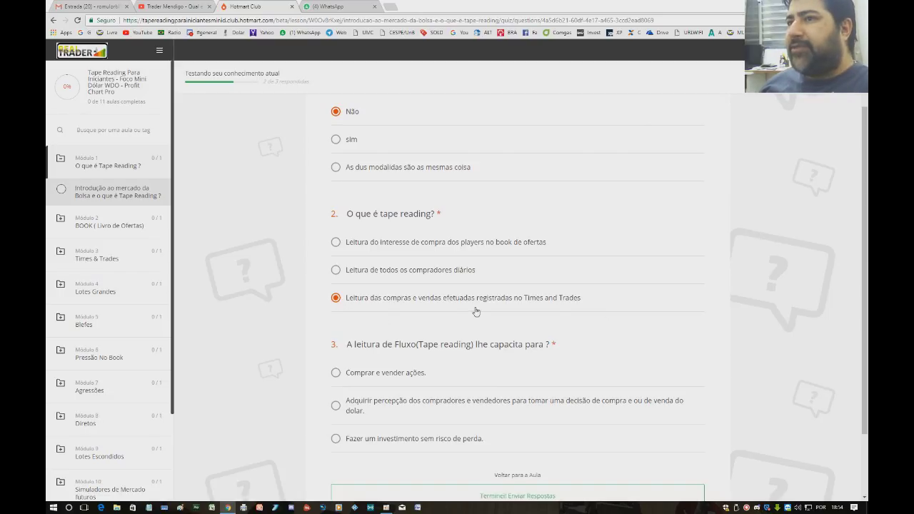
- Answer question 3 with "Adquirir percepção dos compradores e vendedores para tomar uma decisão de compra e ou de venda do dolar" and submit the quiz
scroll(407, 296, down, 1)
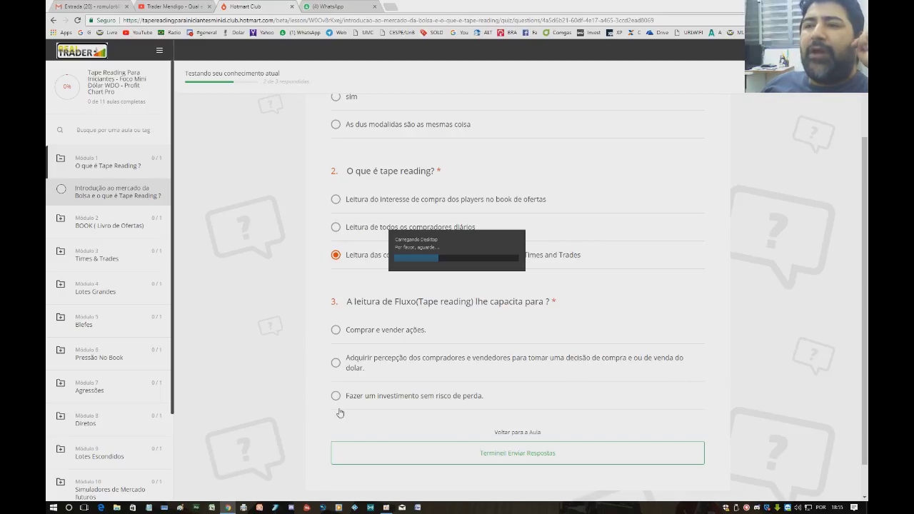
click(336, 363)
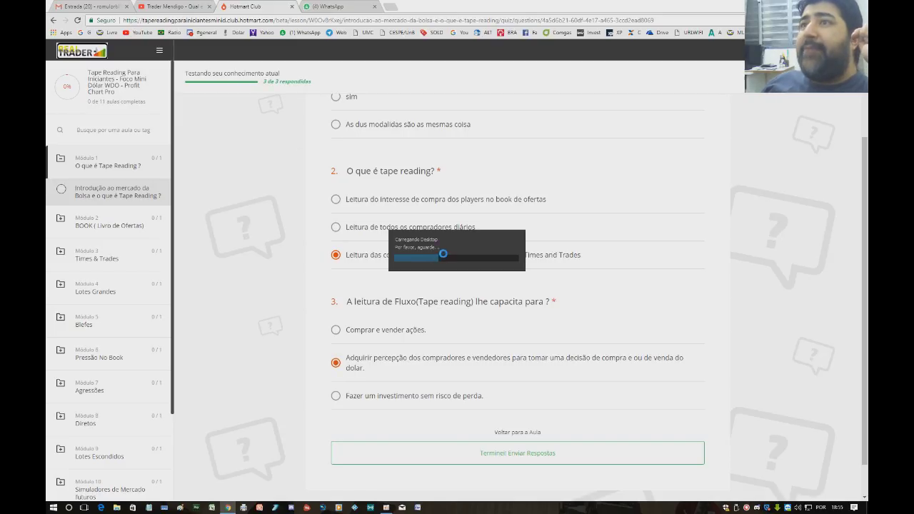
scroll(426, 175, up, 2)
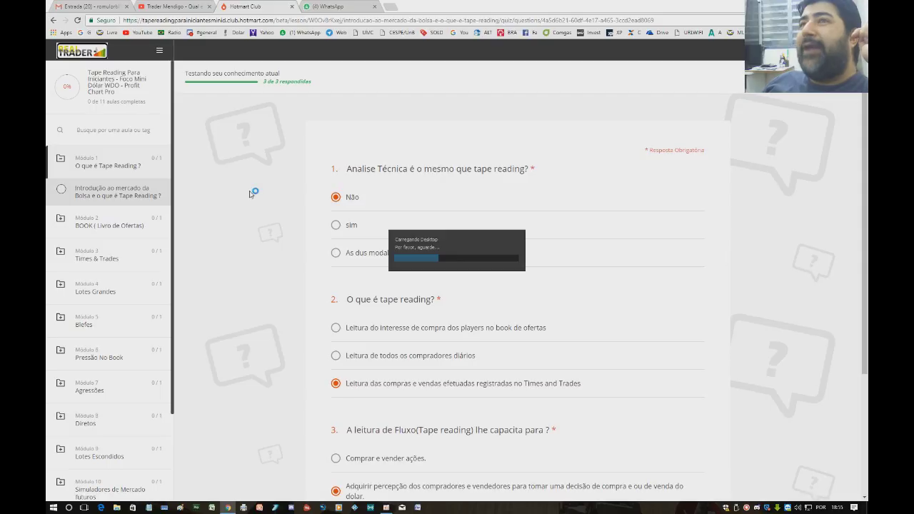
scroll(250, 192, down, 3)
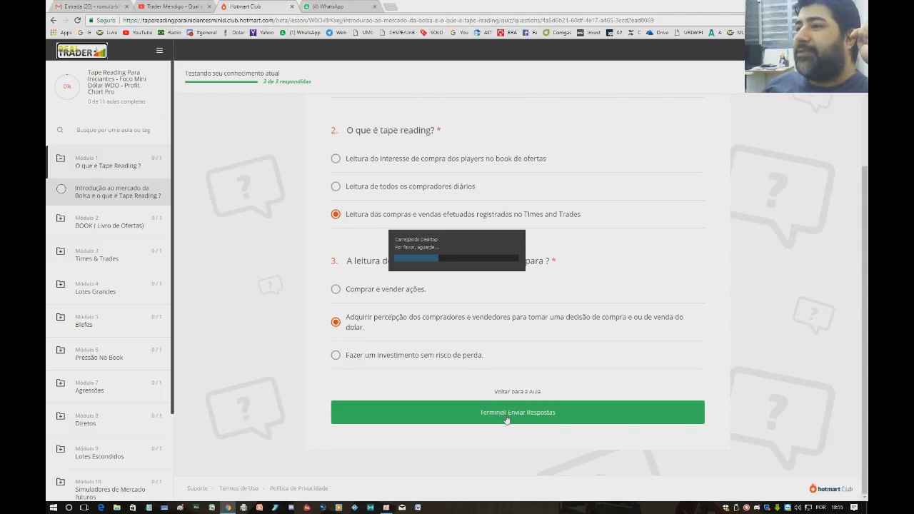
click(505, 416)
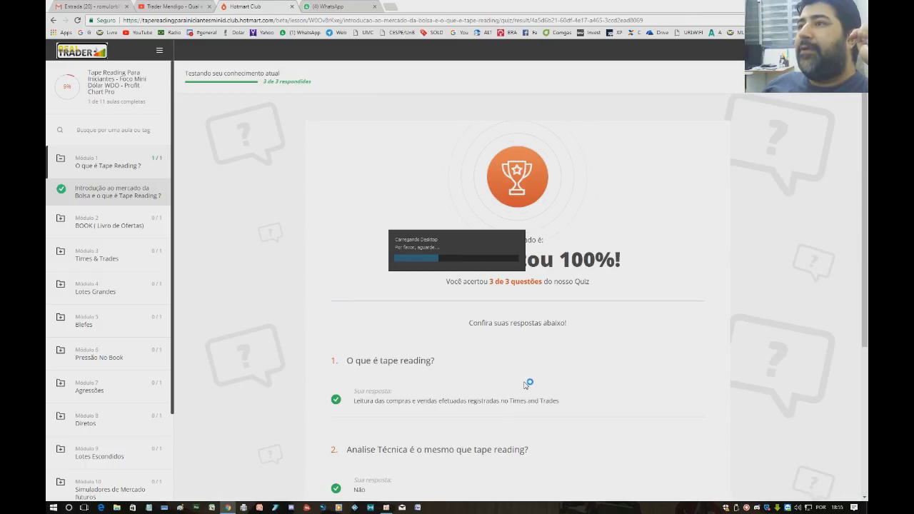
- Review the quiz results and recheck the course comments under the YouTube video
scroll(526, 386, down, 2)
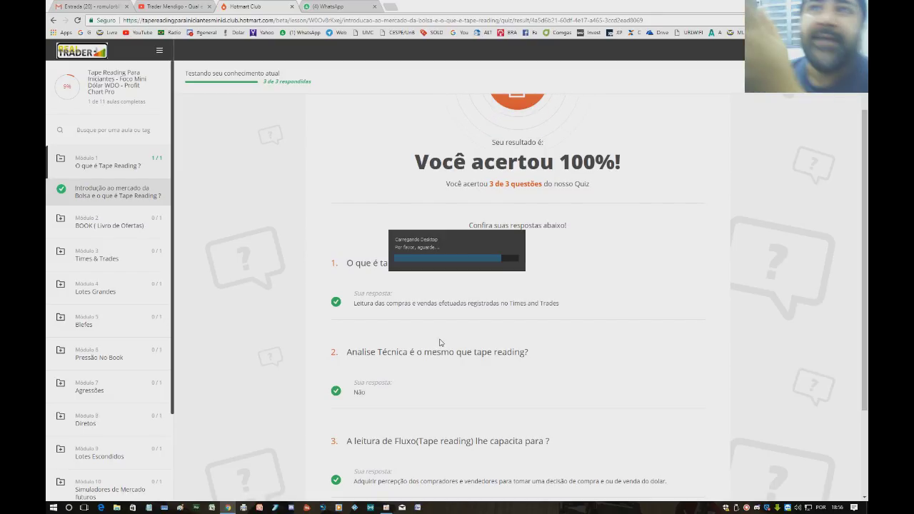
scroll(391, 194, up, 2)
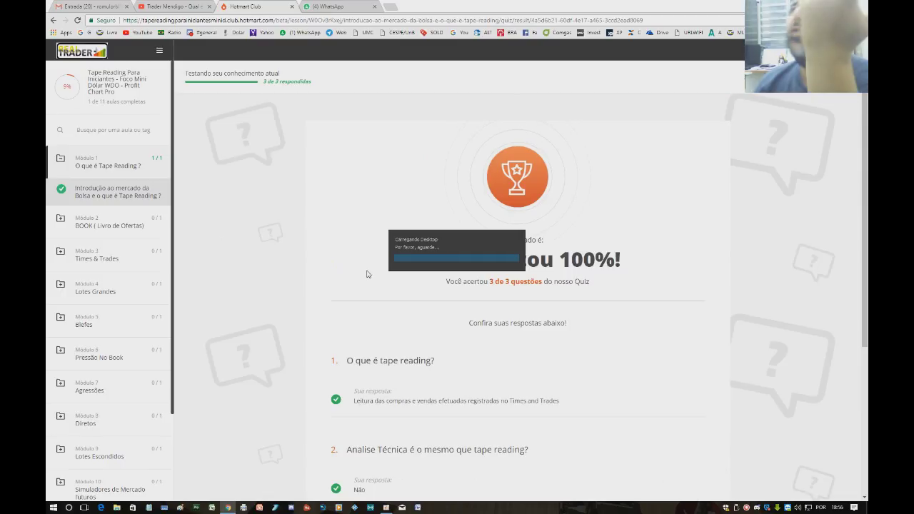
click(160, 7)
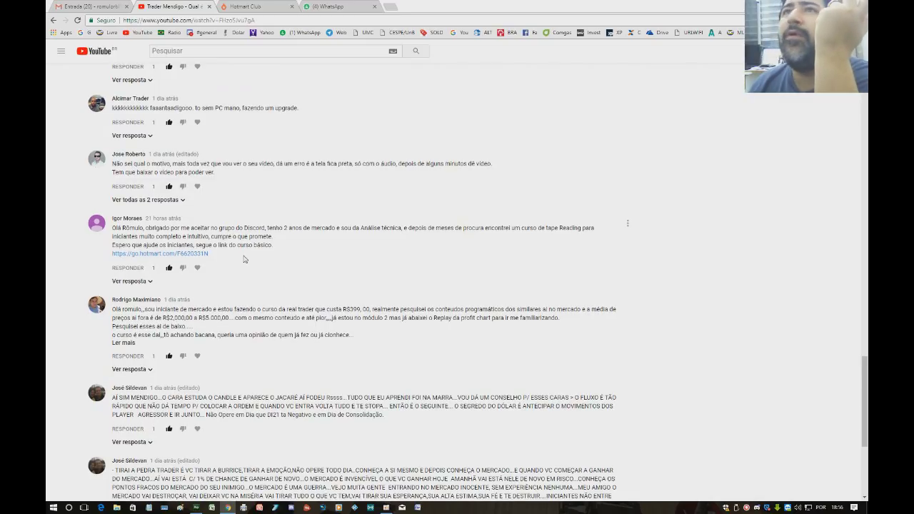
scroll(244, 259, down, 2)
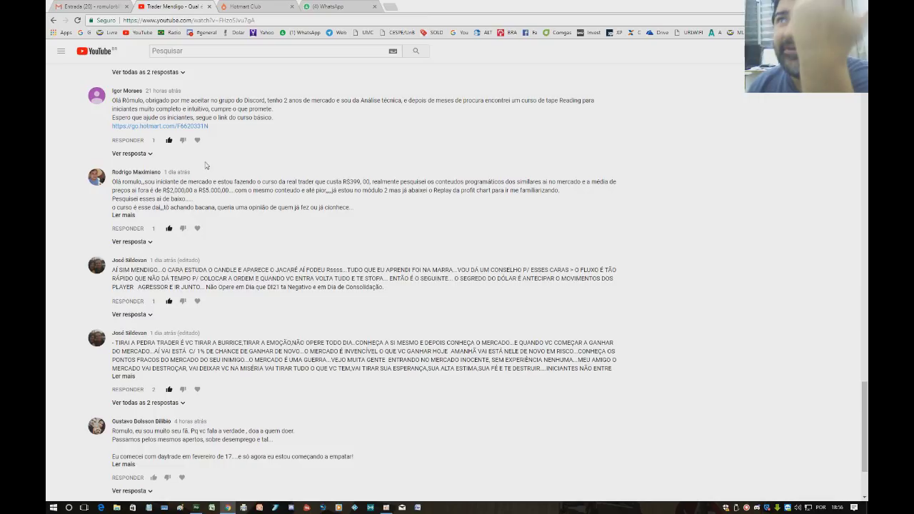
click(244, 7)
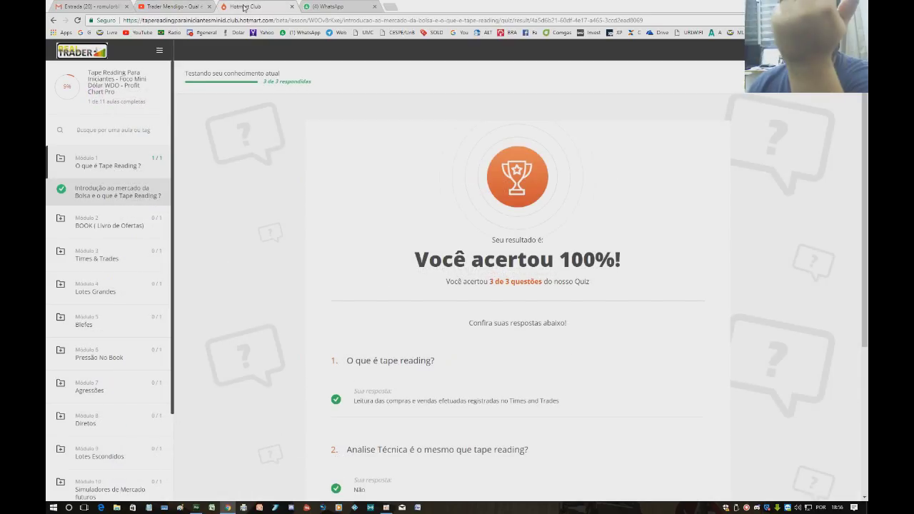
scroll(356, 308, down, 3)
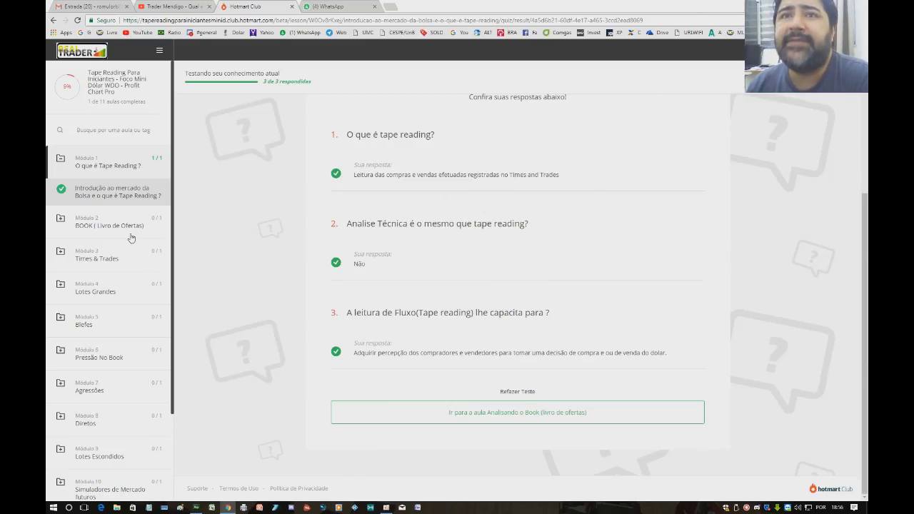
- Open the Módulo 2 lesson "Analisando o Book (livro de ofertas)" and skim through its content
scroll(128, 235, down, 2)
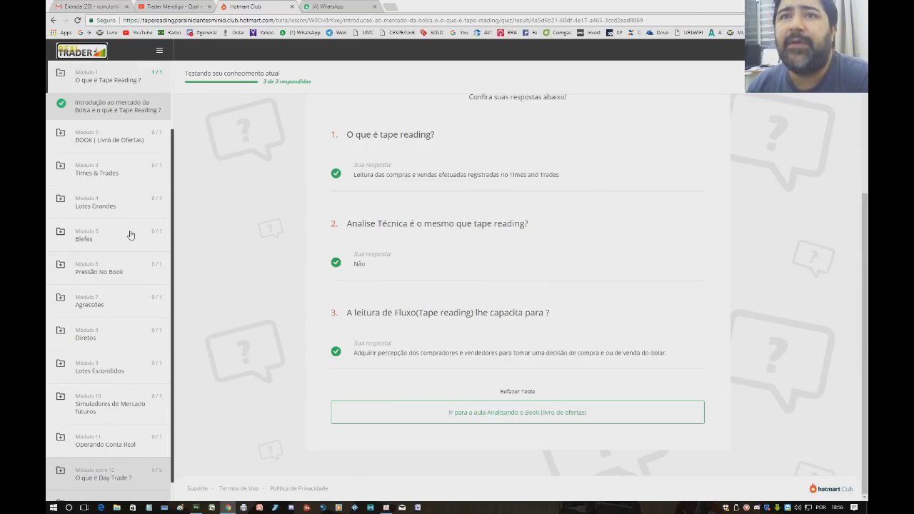
click(102, 146)
click(103, 142)
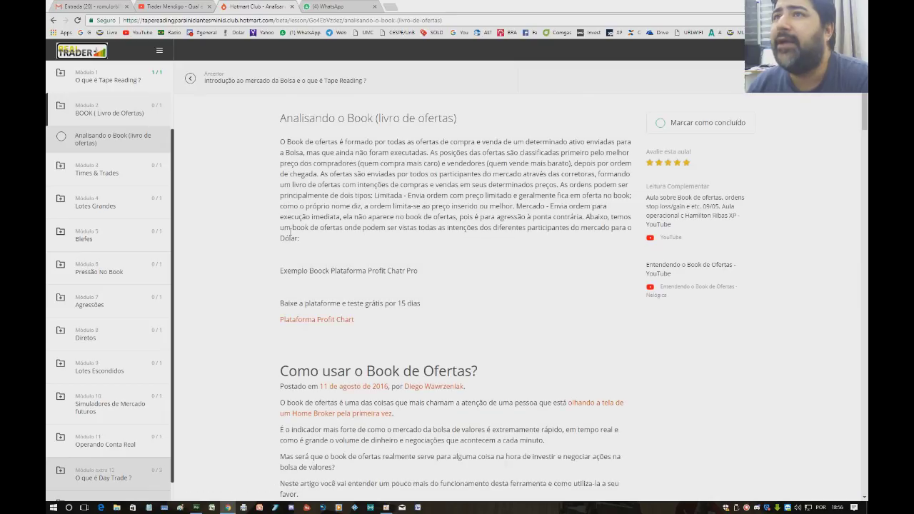
scroll(289, 234, down, 1)
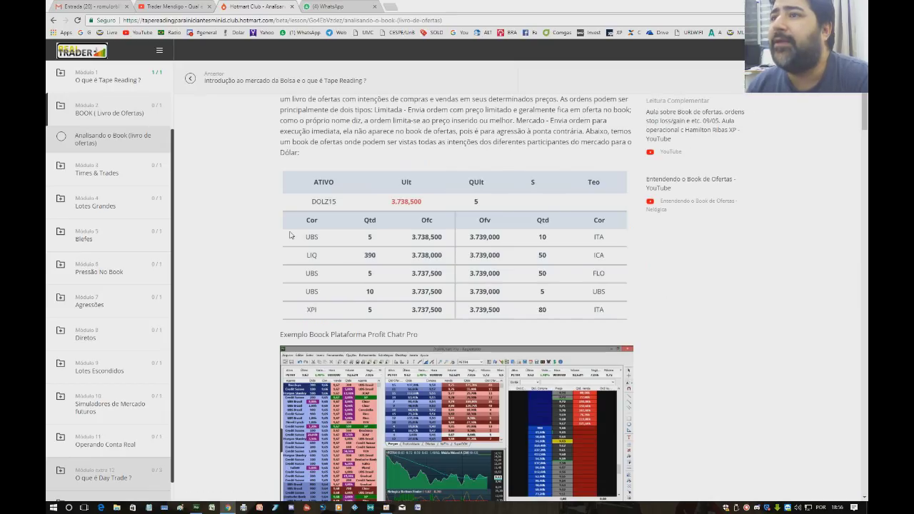
scroll(290, 235, down, 5)
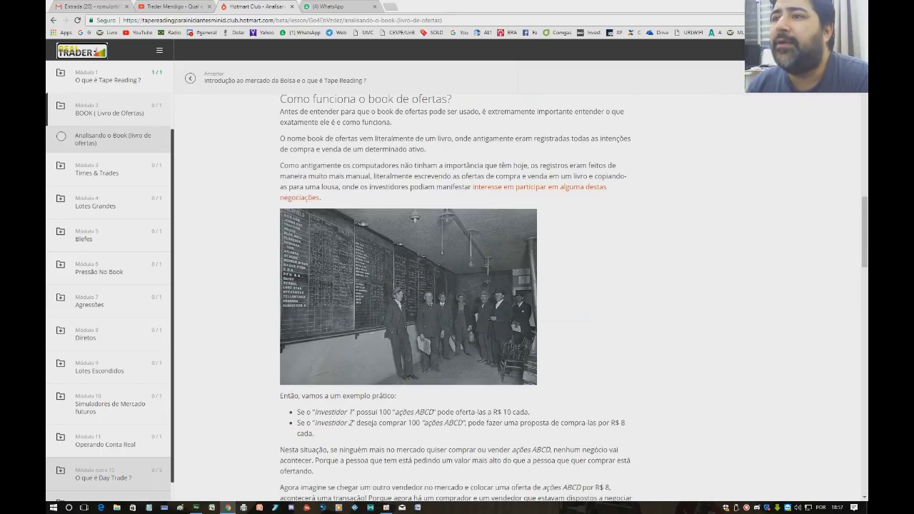
scroll(289, 235, down, 3)
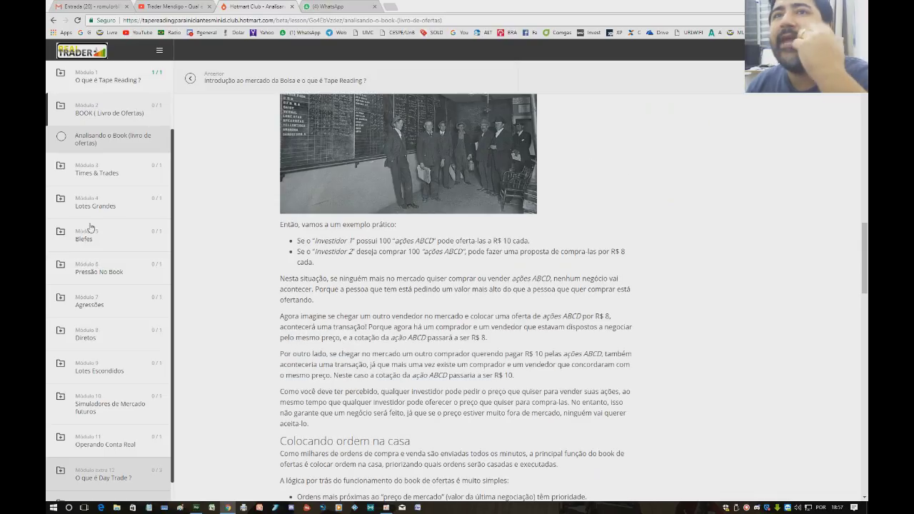
- Open the Módulo 3 lesson "Entendendo o Times & Trades" and skim through its text and example tables
click(62, 174)
click(107, 173)
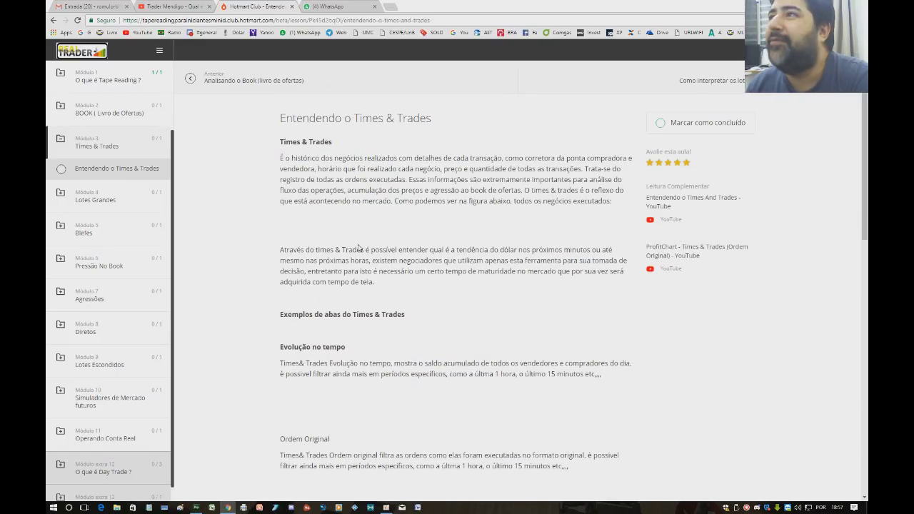
scroll(358, 247, down, 8)
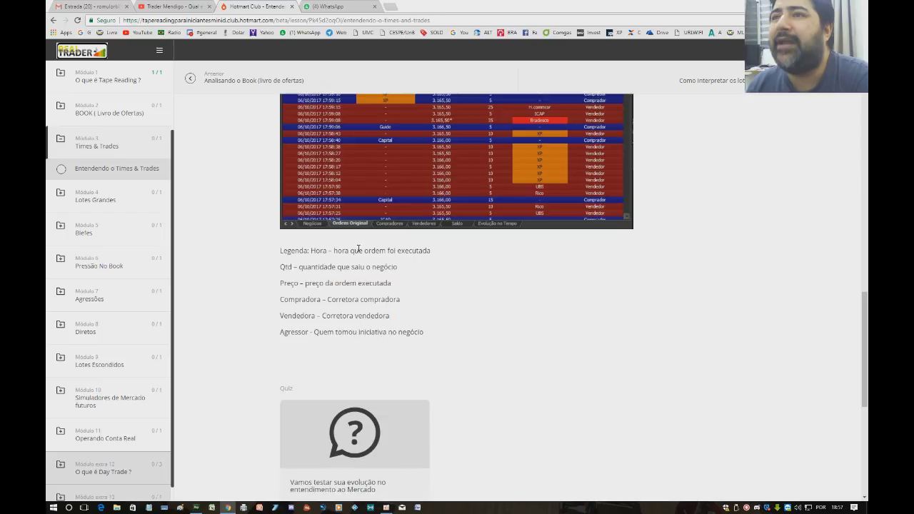
scroll(357, 248, up, 8)
- View the Módulo 4 lesson "Como Interpretar os lotes grandes no Book de Ofertas" and the Módulo 5 lesson "Entenda o motivo do Blefe"
click(60, 192)
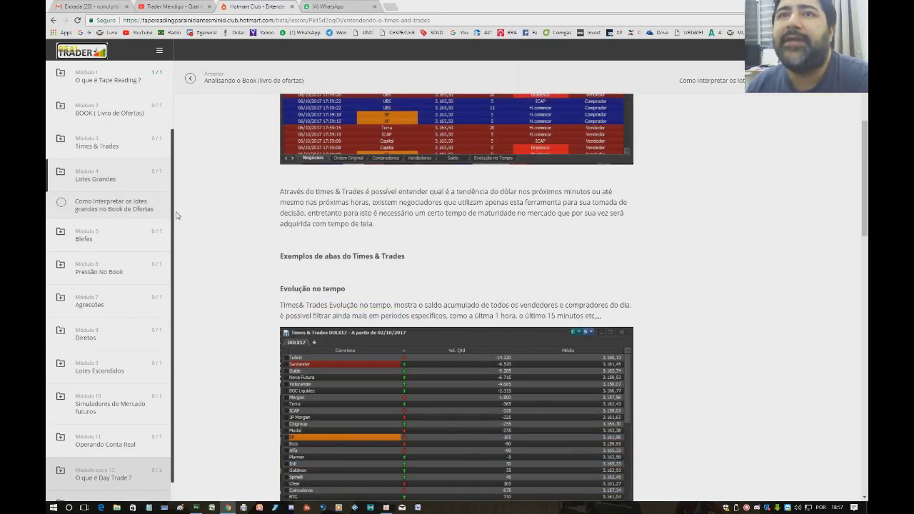
click(144, 212)
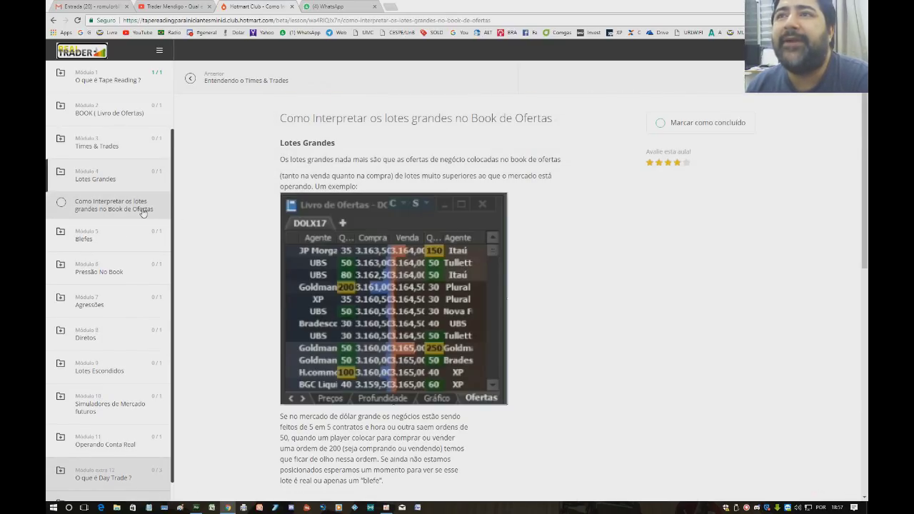
click(112, 240)
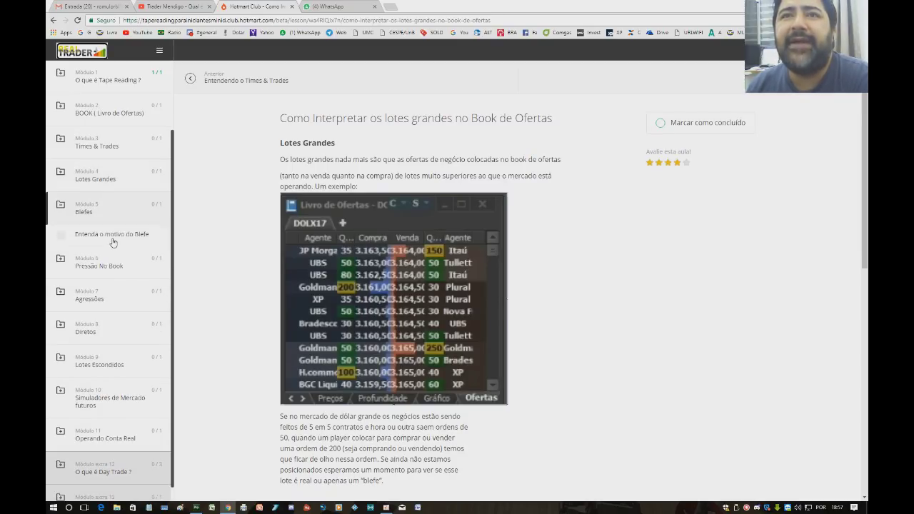
click(110, 238)
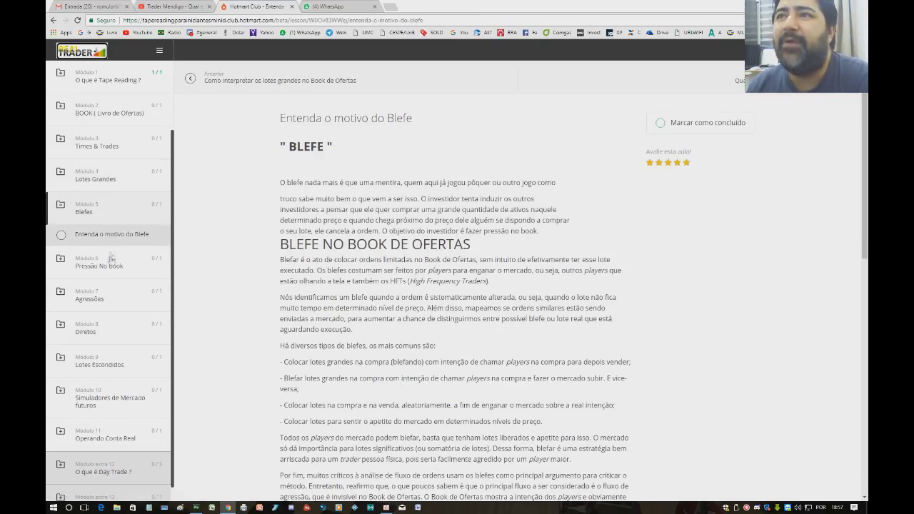
- View the Módulo 6 lesson "Qual o motivo da Pressão do book" and the Módulo 7 lesson "Como Funciona as chamadas Agressões"
click(111, 261)
click(117, 272)
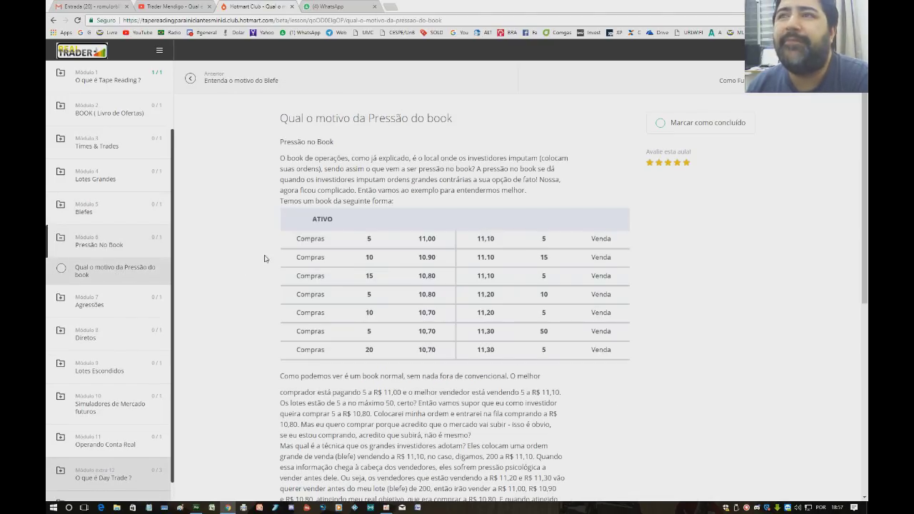
click(131, 309)
click(131, 309)
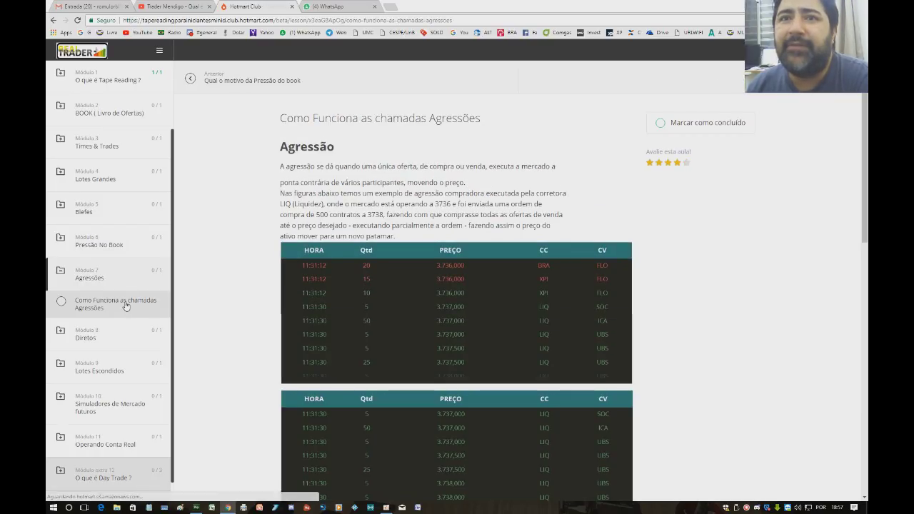
- Toggle Módulo 8 "Diretos" in the course outline and skim through the example tables of the "Como Funciona as chamadas Agressões" lesson
click(122, 332)
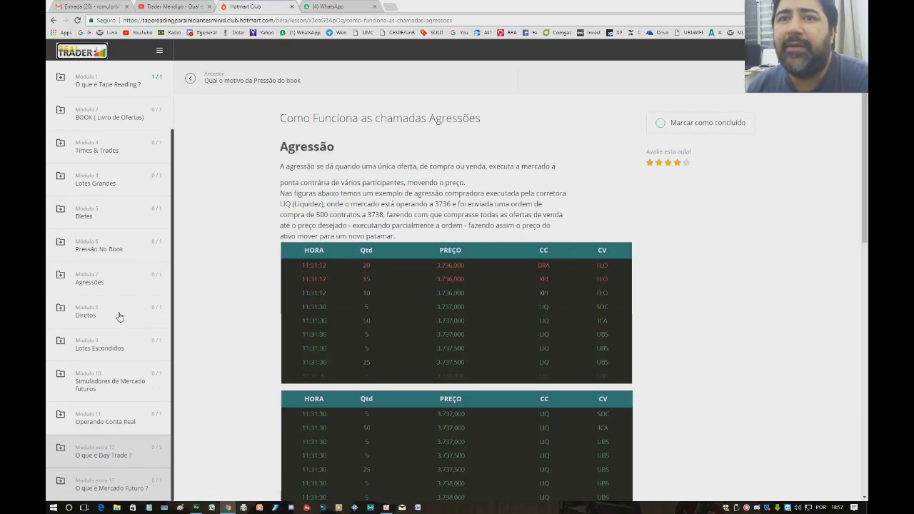
click(122, 309)
scroll(122, 309, down, 1)
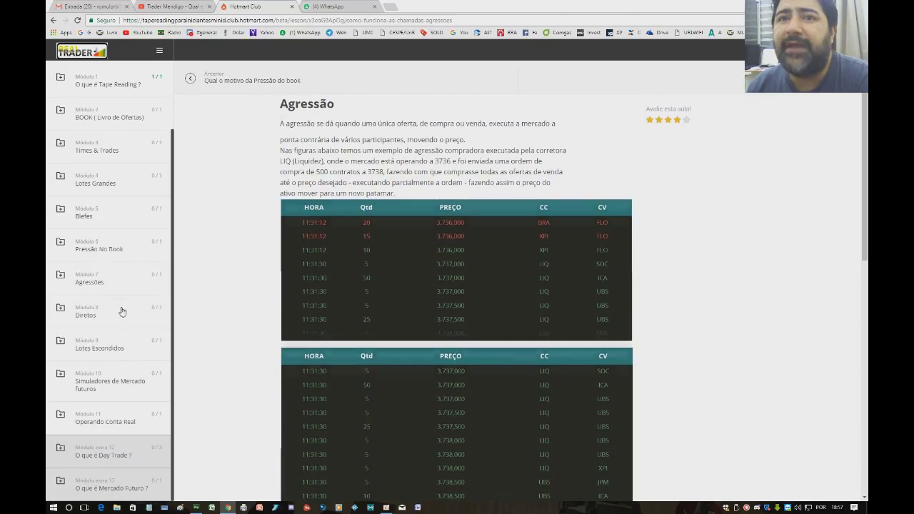
scroll(109, 336, down, 2)
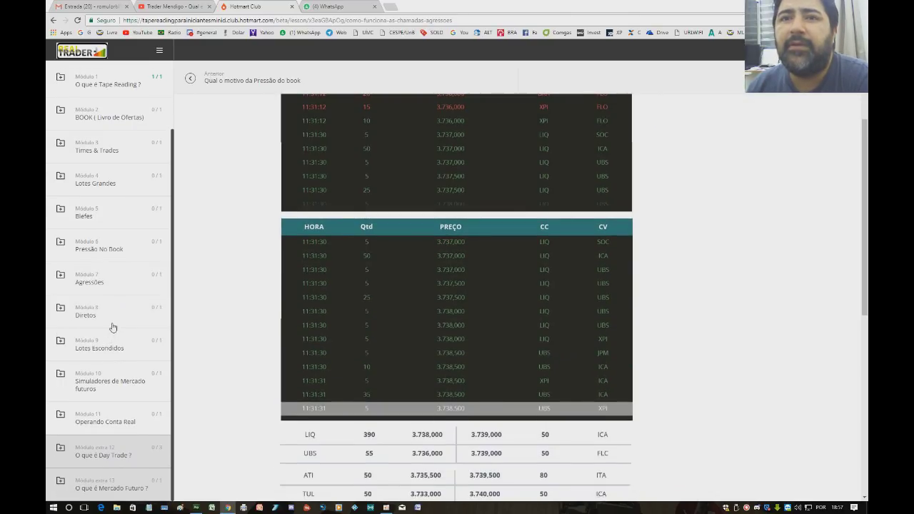
scroll(112, 335, down, 3)
- Open the Módulo 9 lesson "Lote Escondido" and skim through its text
click(112, 345)
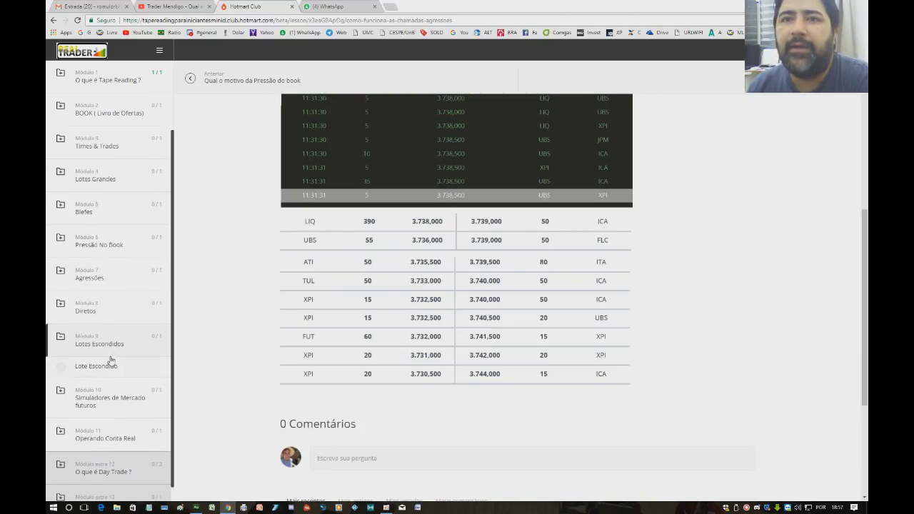
click(111, 366)
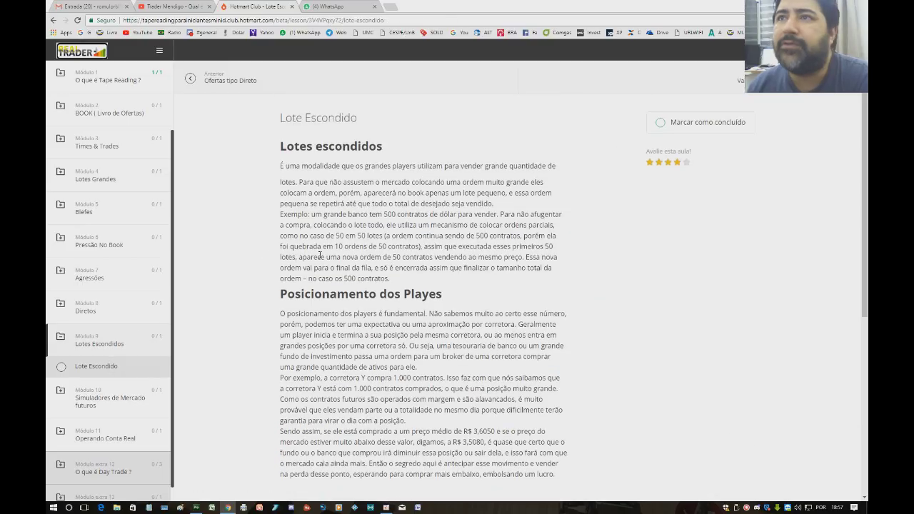
scroll(109, 399, down, 5)
- Open the Módulo 10 lesson "Vale a pena Utilizar simuladores ?" and skim through its content
click(109, 398)
click(114, 408)
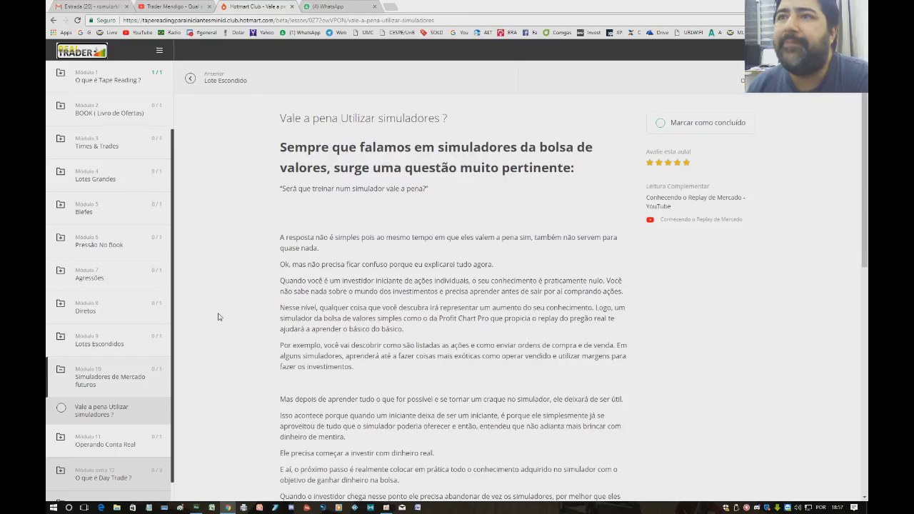
scroll(219, 317, down, 5)
scroll(94, 361, down, 1)
- Open the Módulo 11 lesson "Operando Conta Real Na prática" and skim through its text and illustrations
click(107, 416)
click(121, 422)
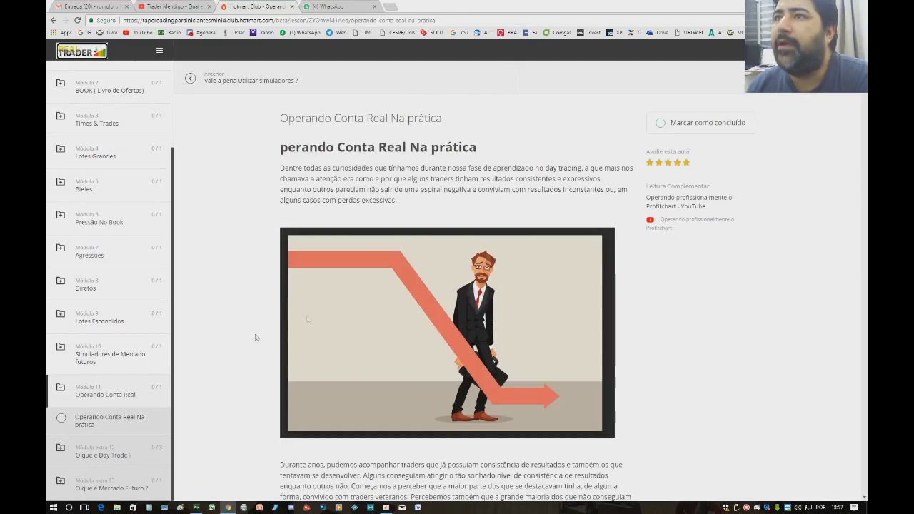
scroll(365, 289, down, 2)
scroll(365, 288, down, 1)
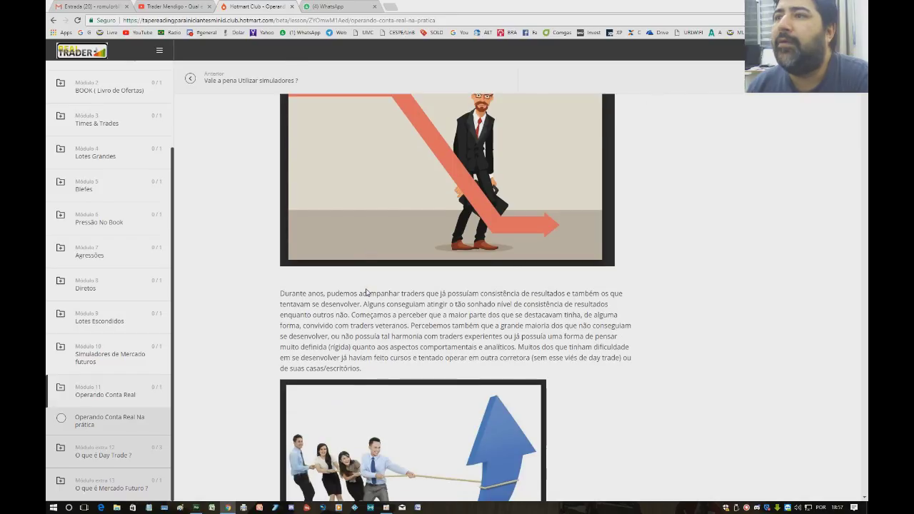